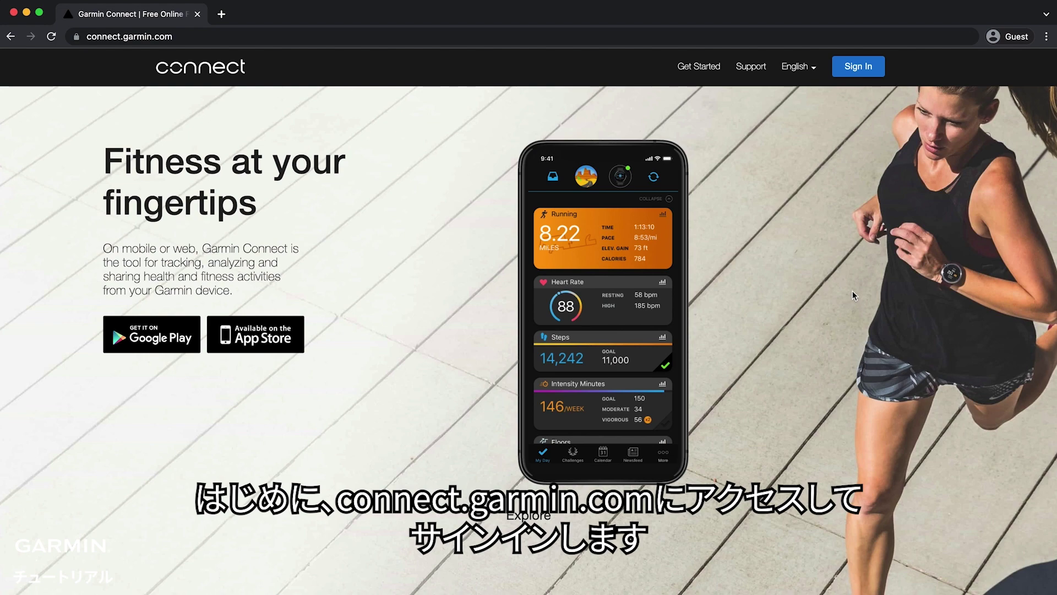
Sign in, open the April 2022 calendar and start adding an item on April 30
click(851, 70)
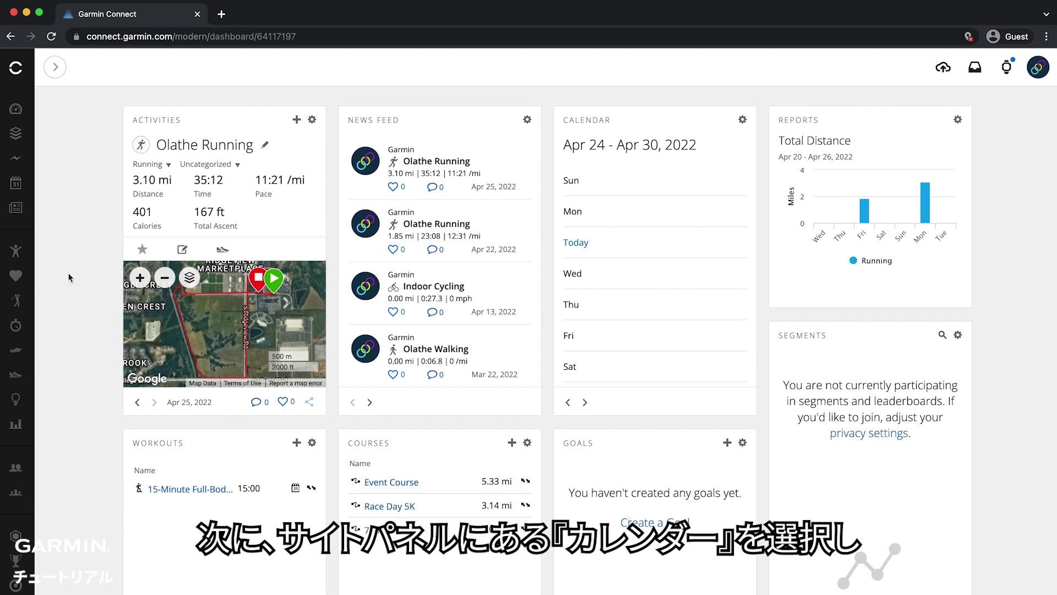
click(55, 69)
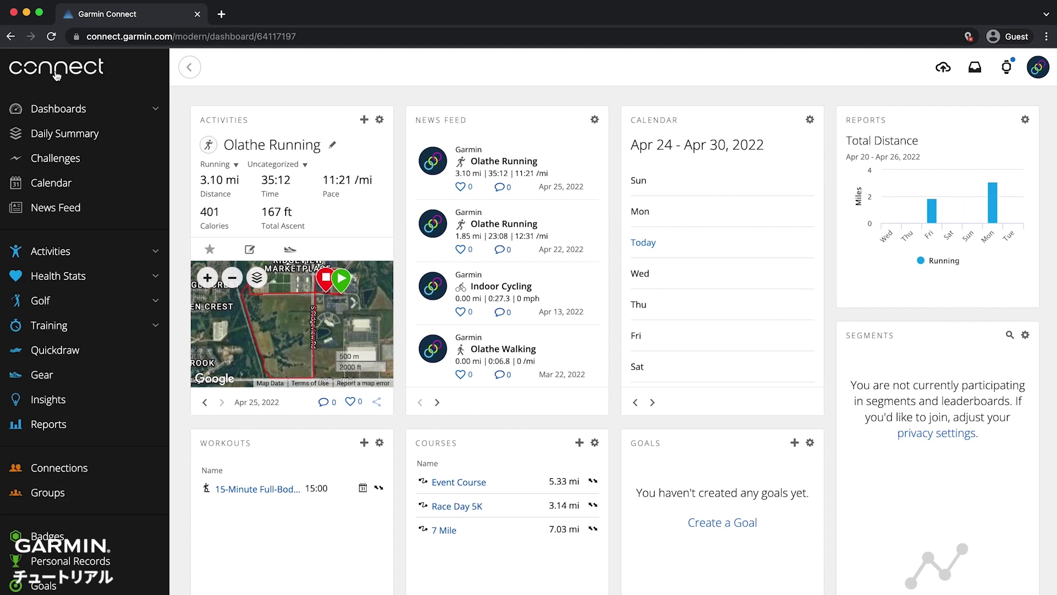
click(39, 185)
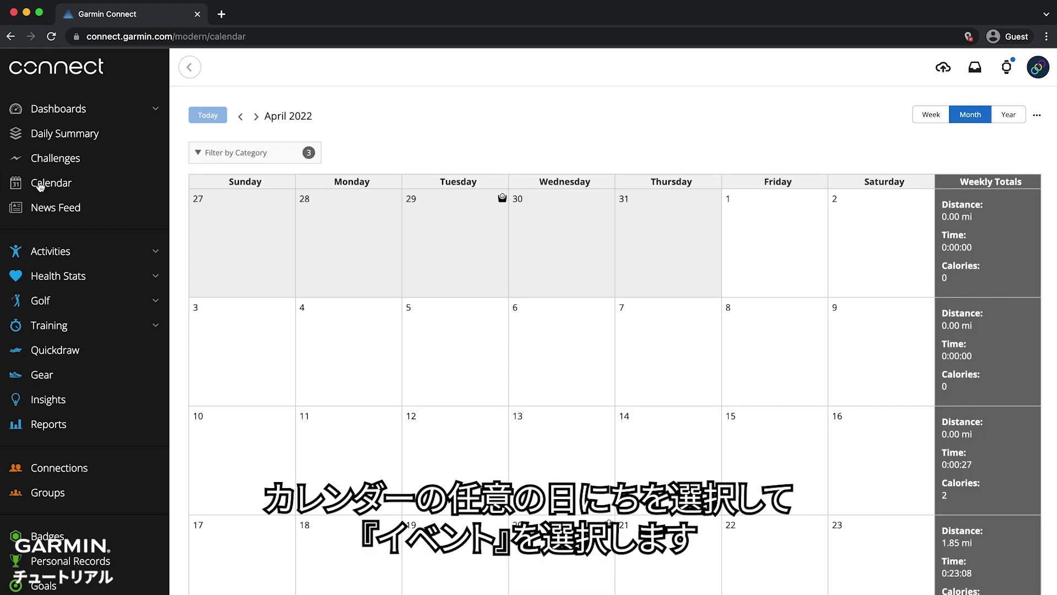
scroll(702, 394, down, 2)
scroll(703, 395, down, 2)
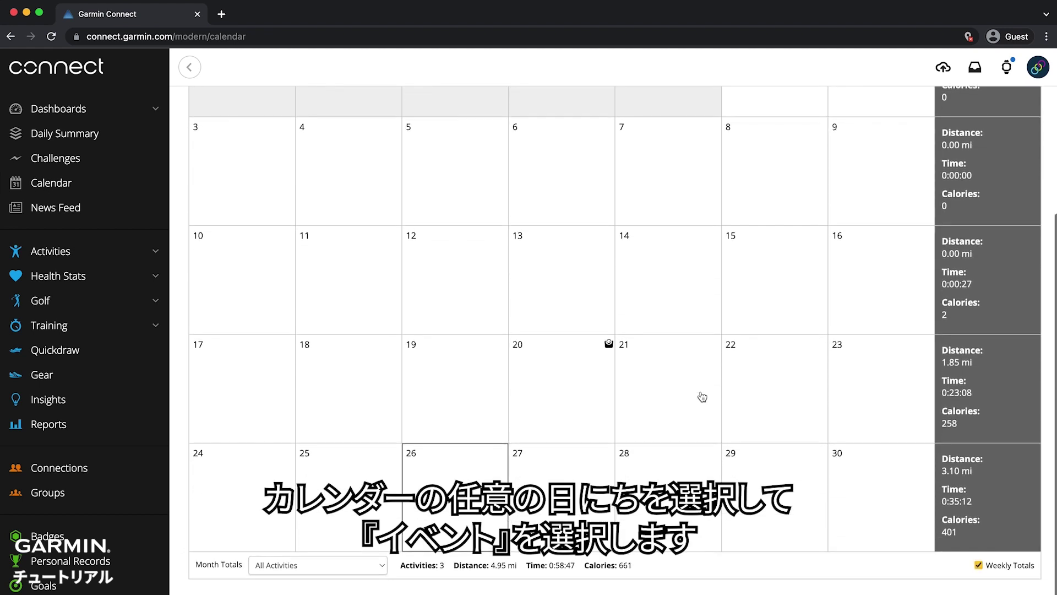
click(869, 497)
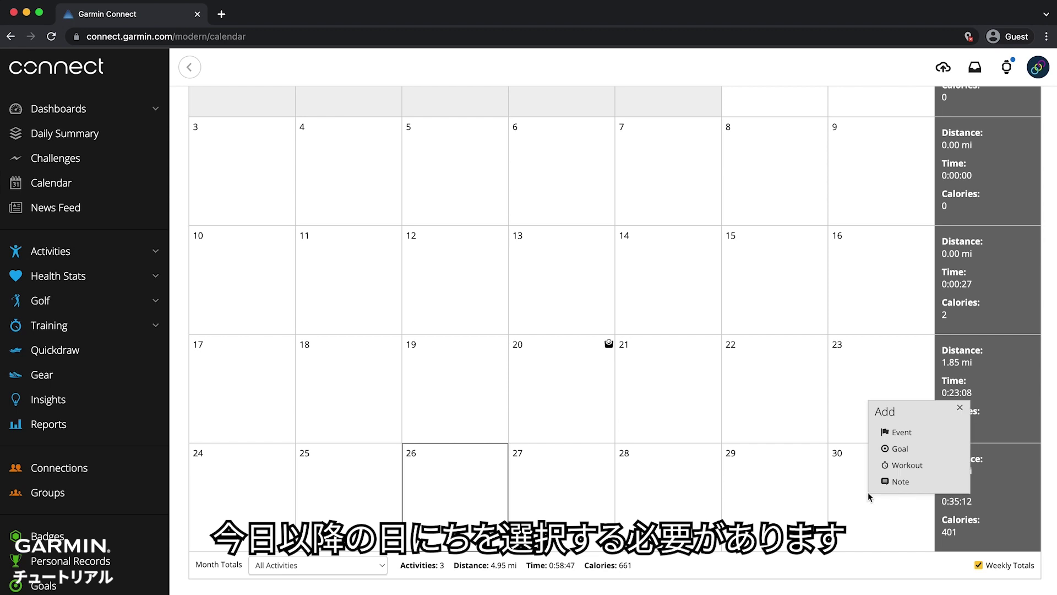
Search existing Running race events, listing 60 results near Olathe, Kansas
click(897, 432)
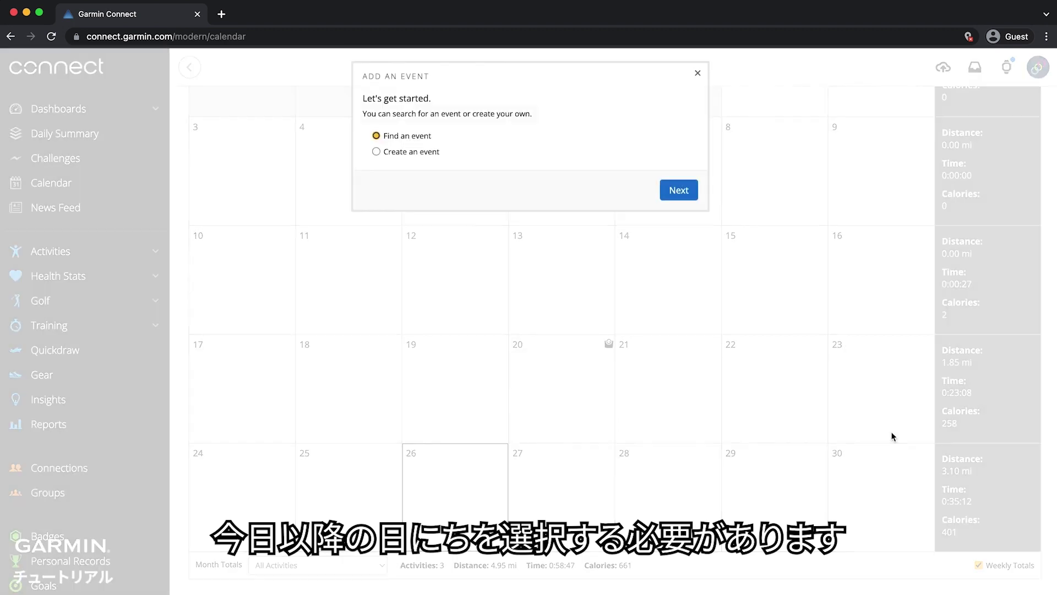
click(685, 196)
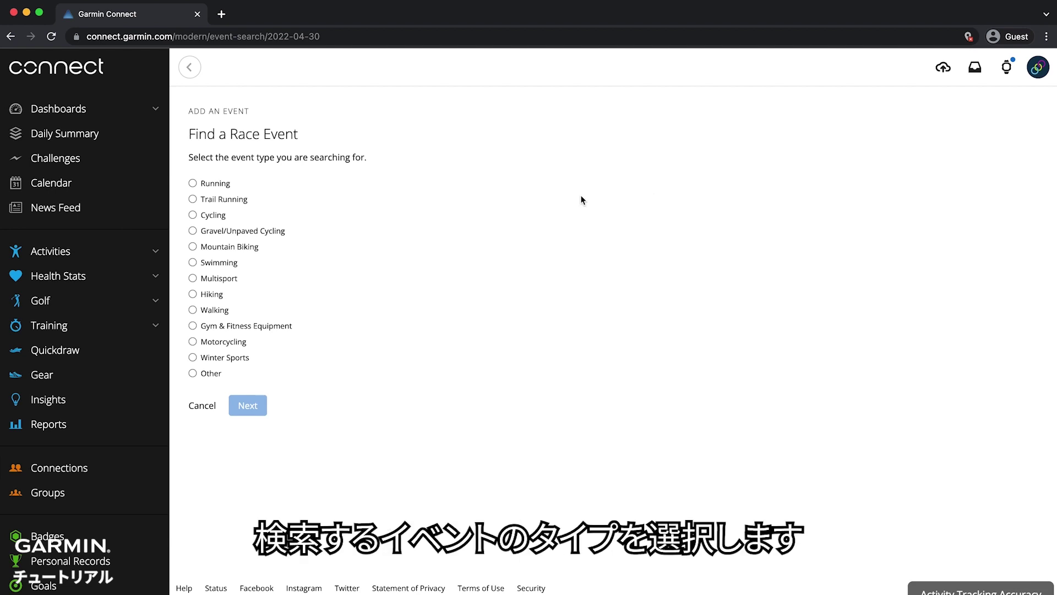
click(202, 183)
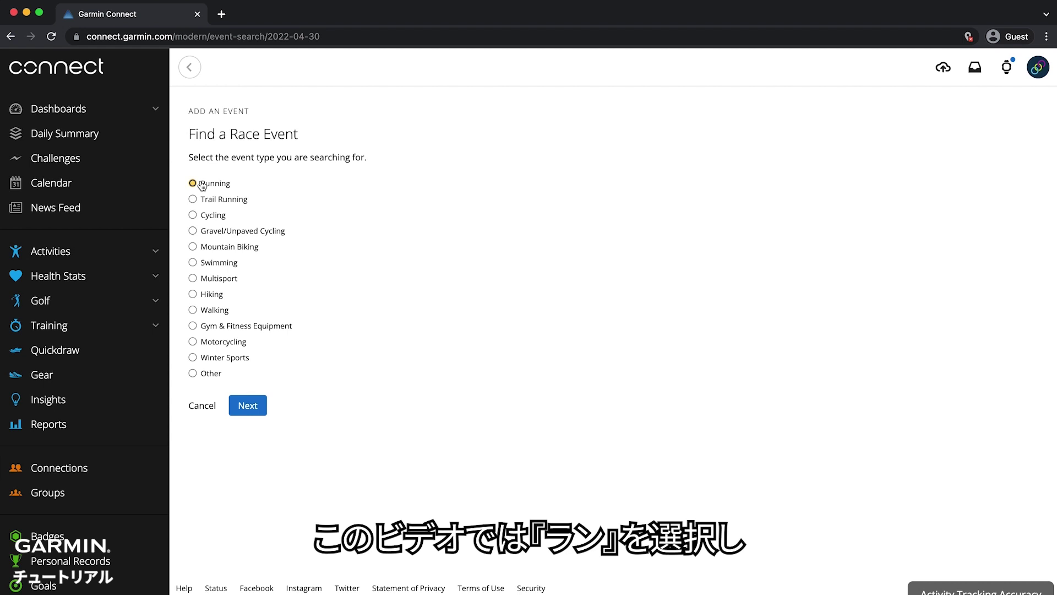
click(246, 407)
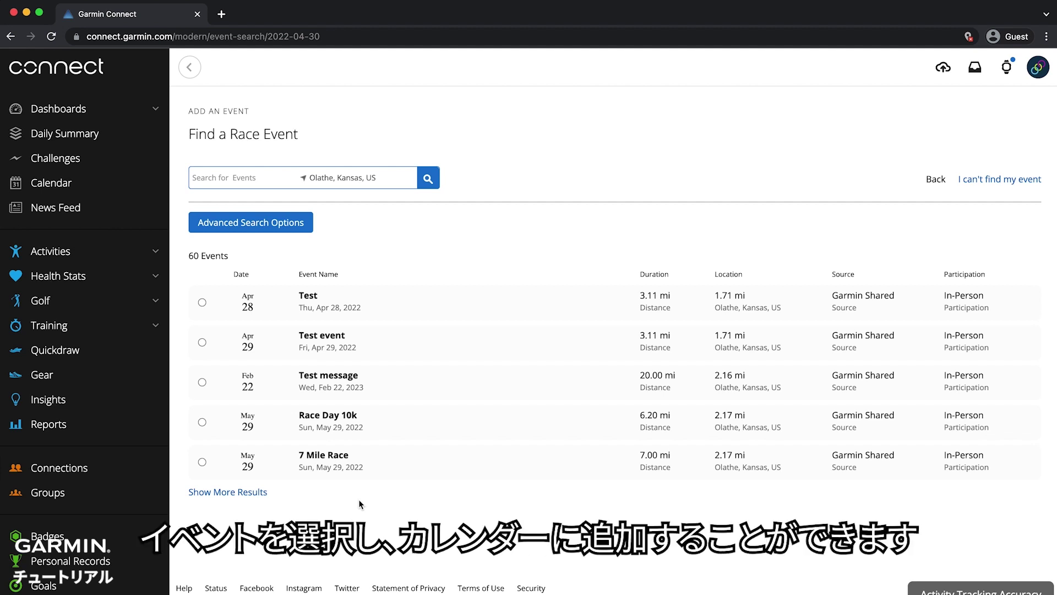
Add the May 29 7 Mile Race with a one-hour goal as the primary event
click(203, 464)
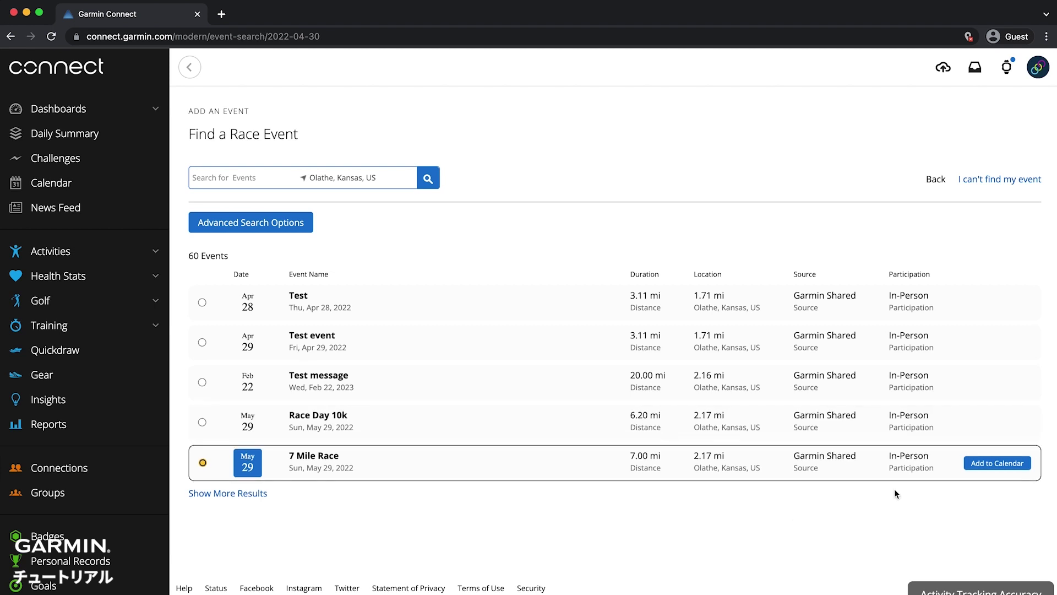
click(985, 464)
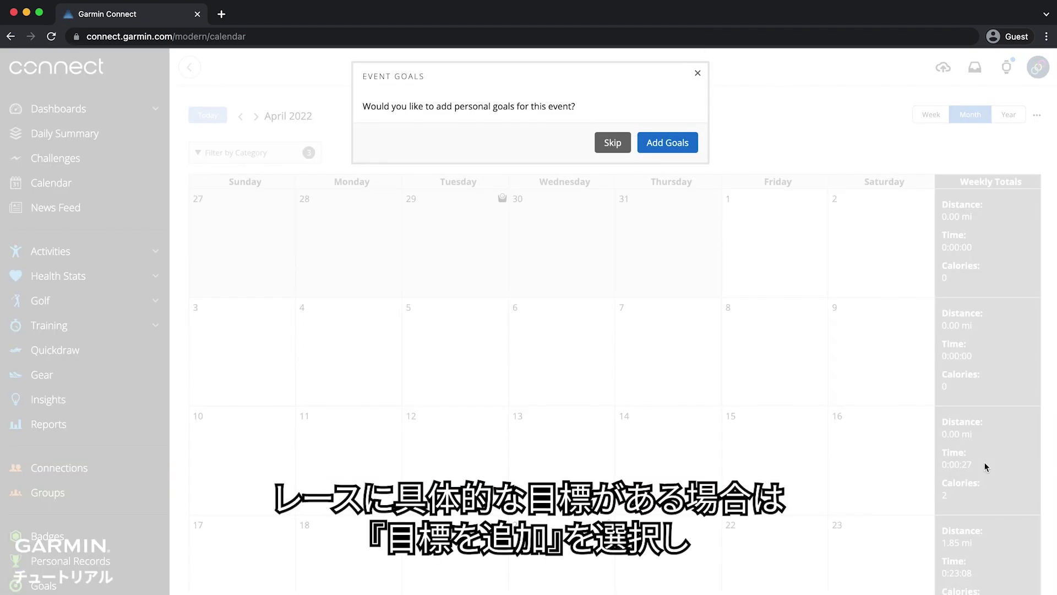
click(645, 141)
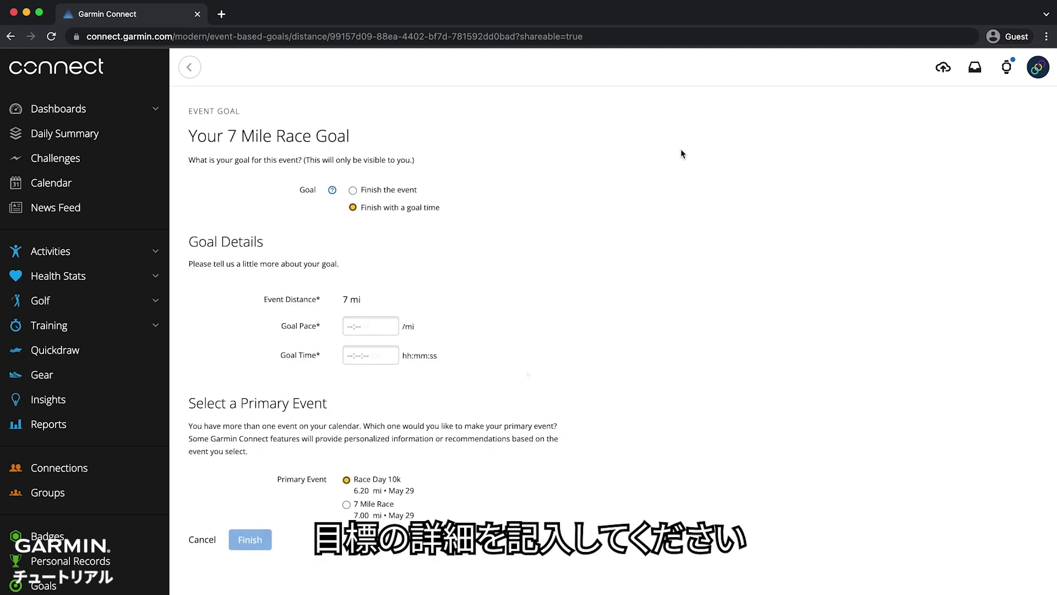
click(346, 504)
click(252, 543)
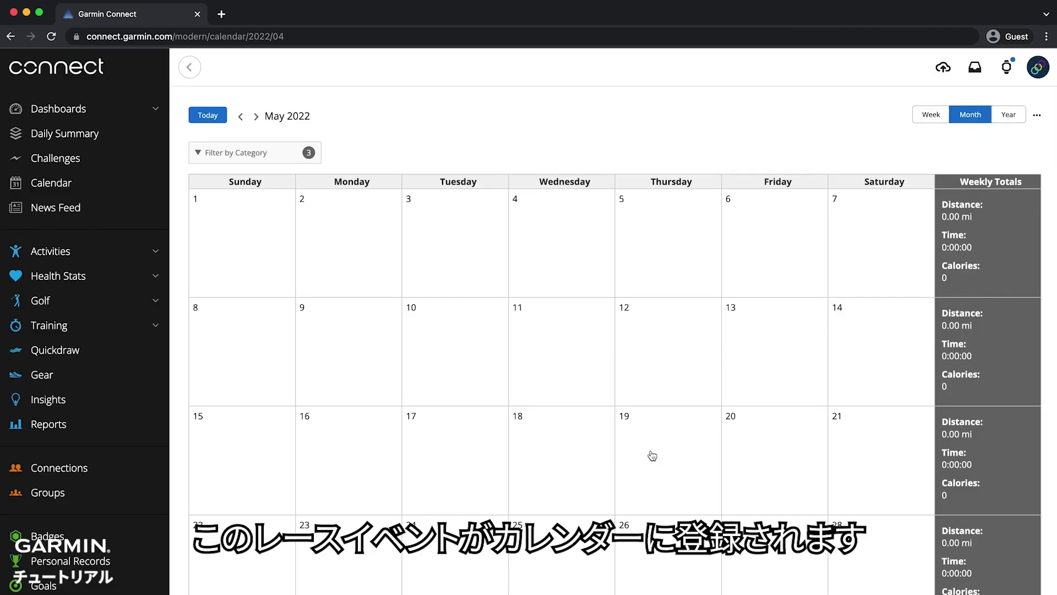
scroll(652, 455, down, 3)
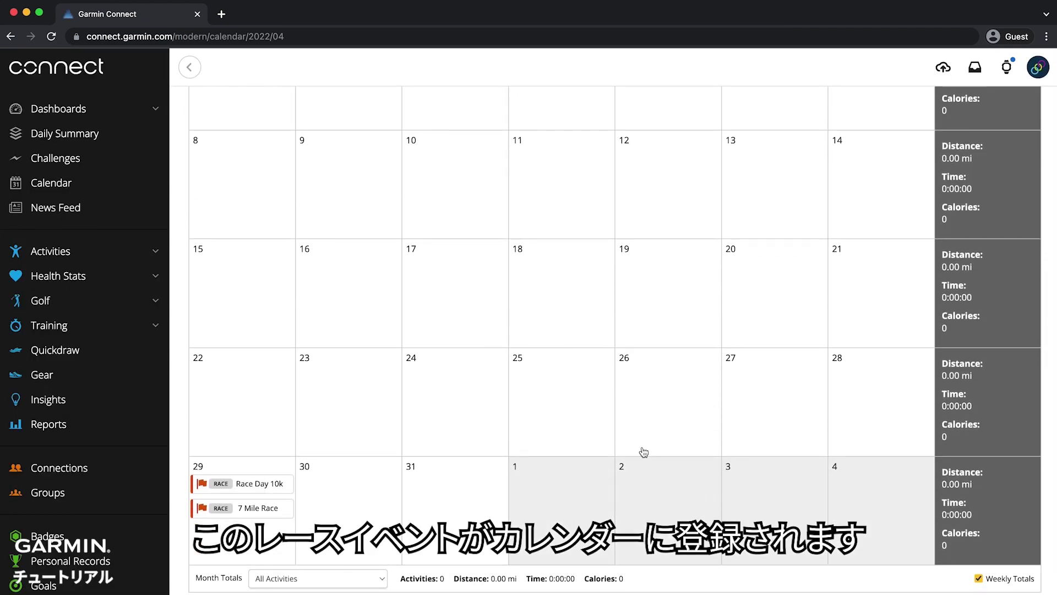
View the 7 Mile Race details, showing a 7.03-mile running course
click(266, 515)
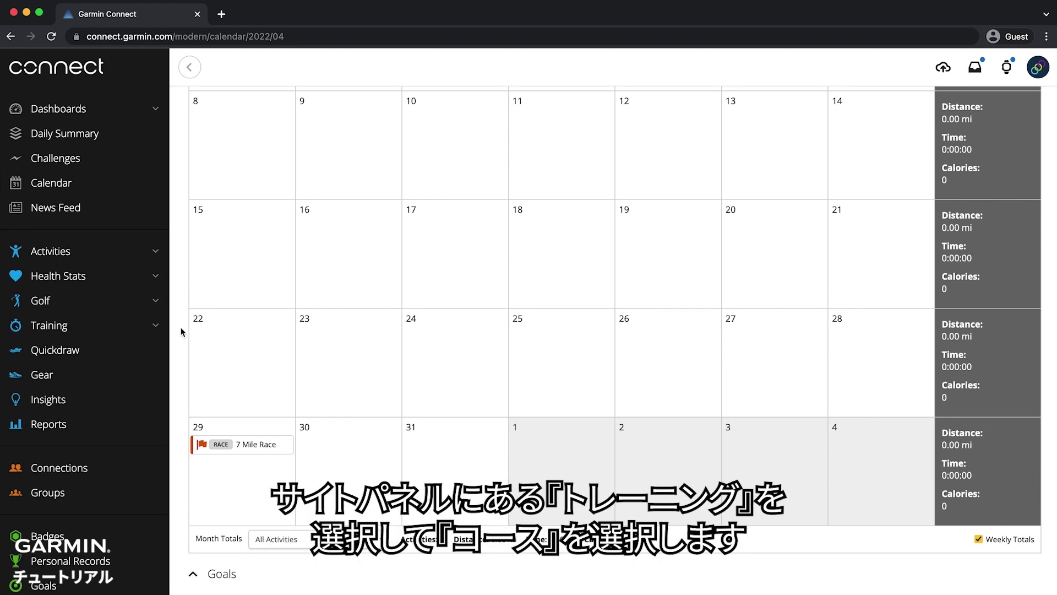
click(127, 326)
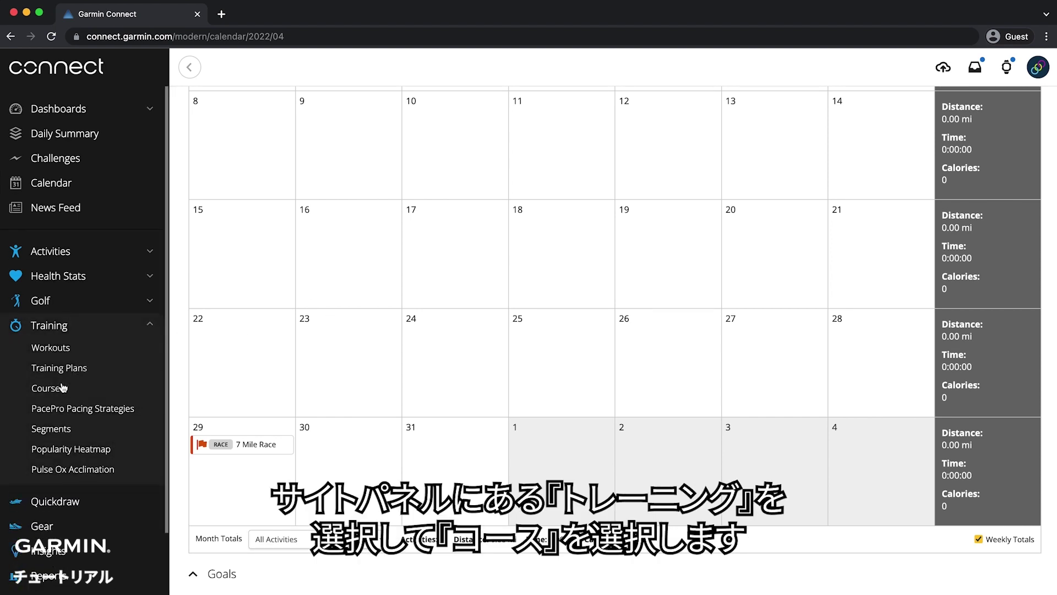
Link the saved 7 Mile course to the 7 Mile Race, making the course public
click(62, 389)
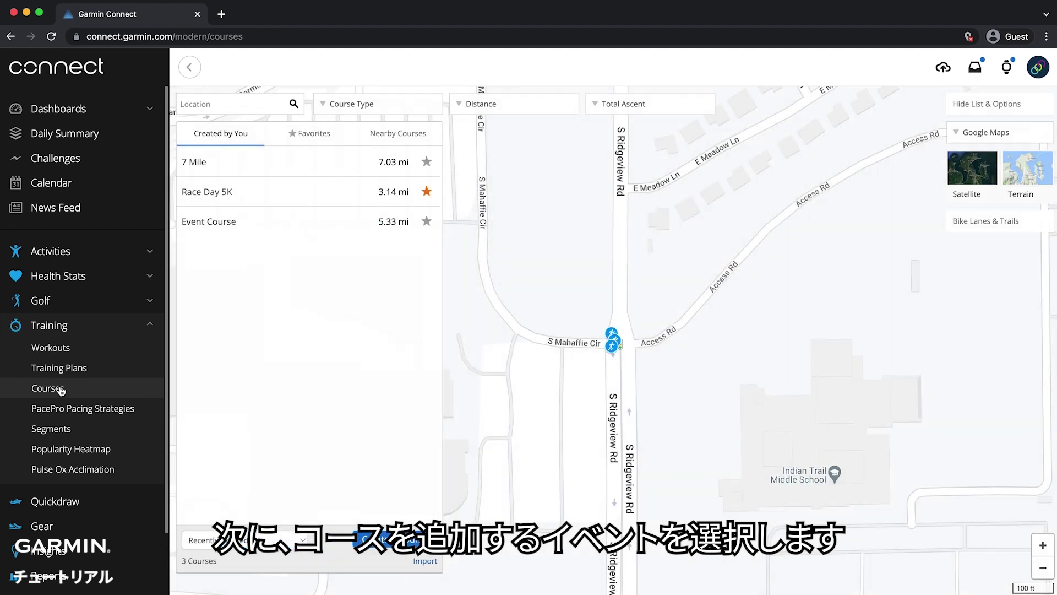
click(199, 162)
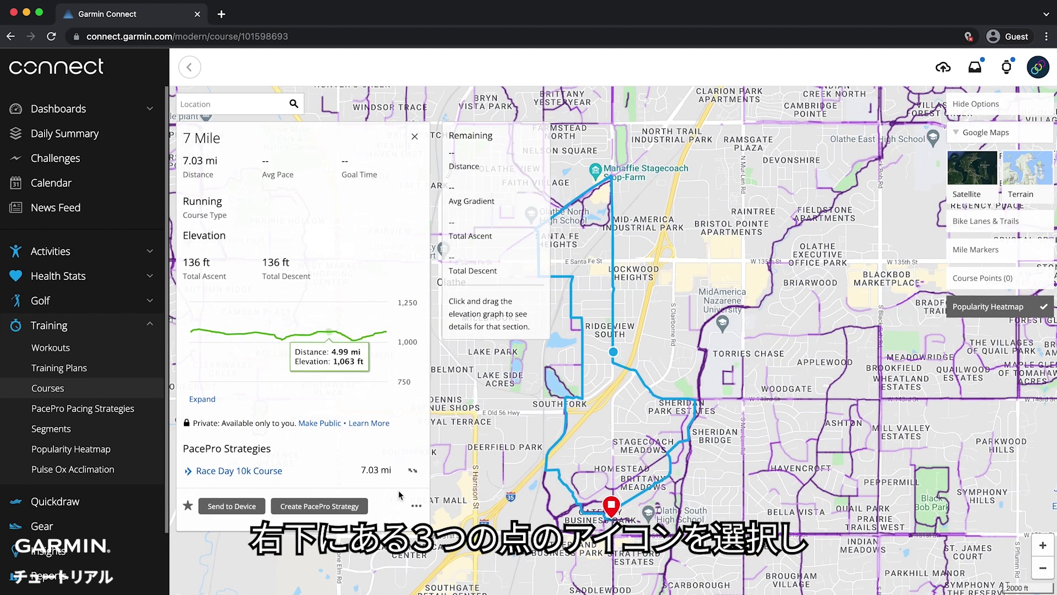
click(416, 509)
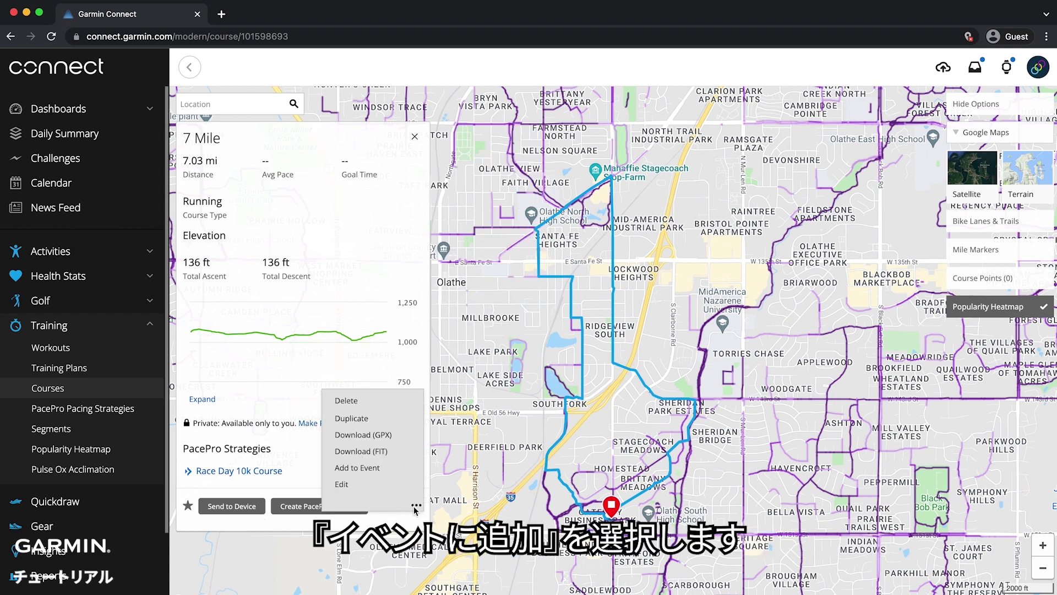
click(378, 468)
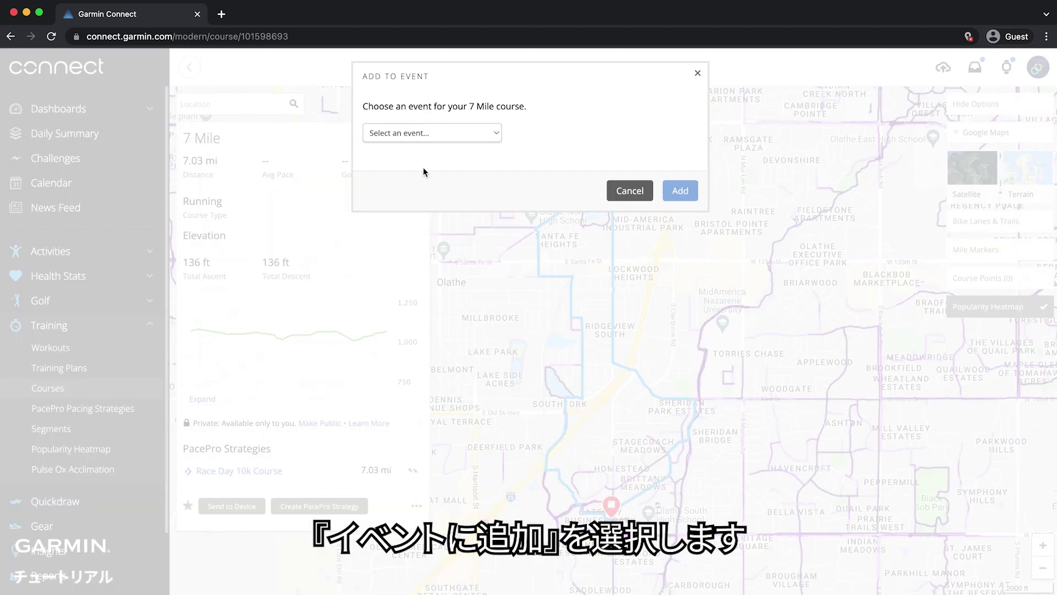
click(444, 139)
click(439, 147)
click(680, 192)
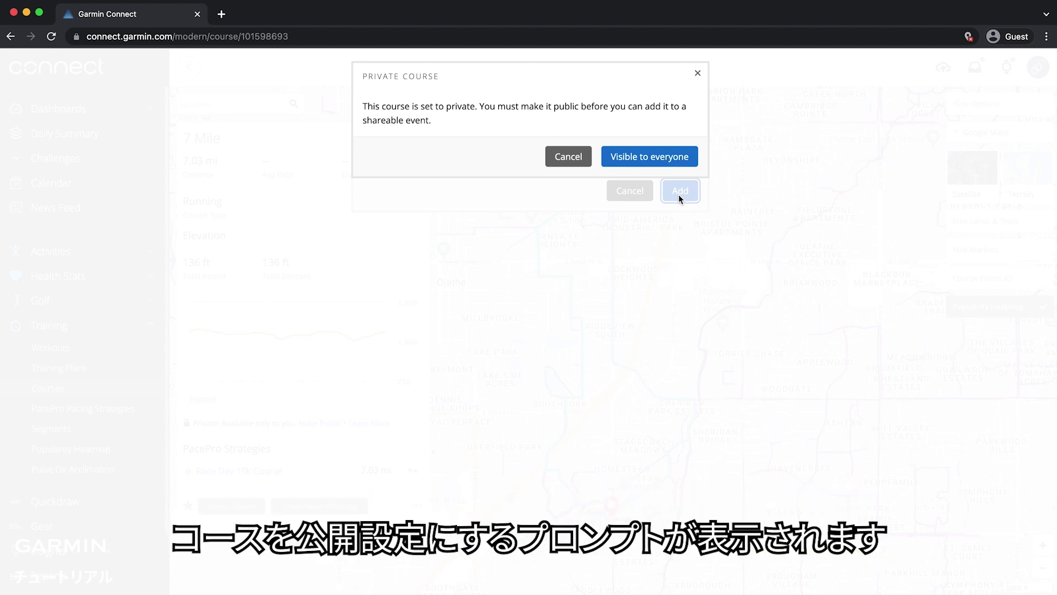
click(657, 157)
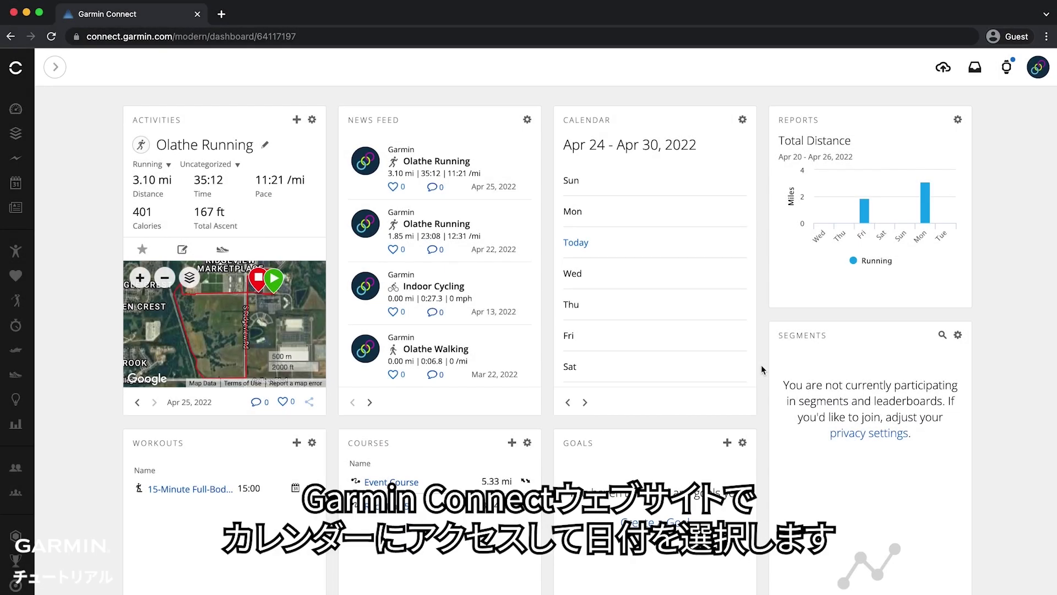
From the calendar, begin creating a new event on April 30
click(57, 70)
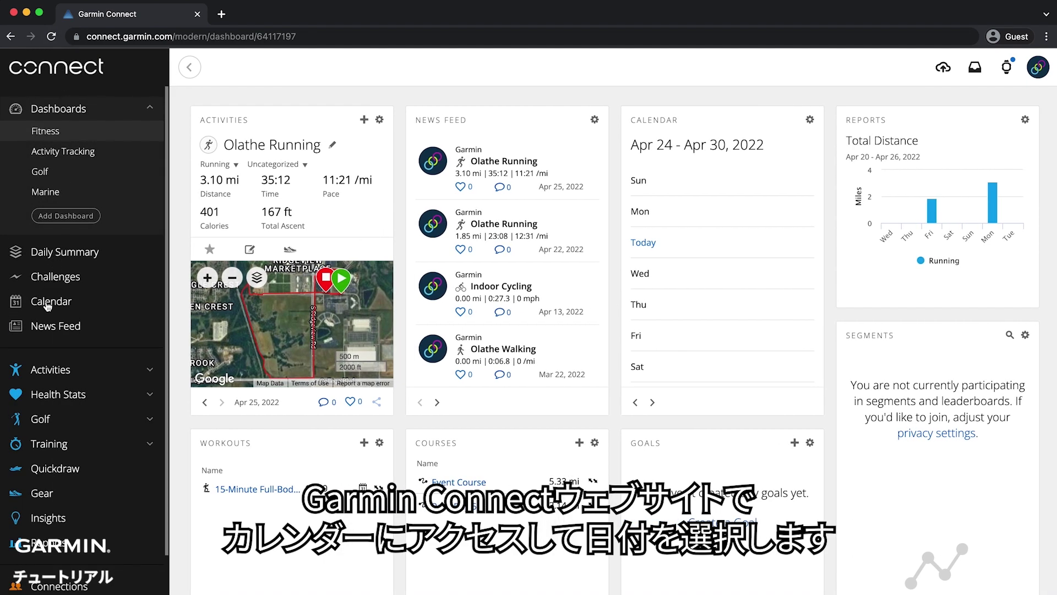
click(48, 306)
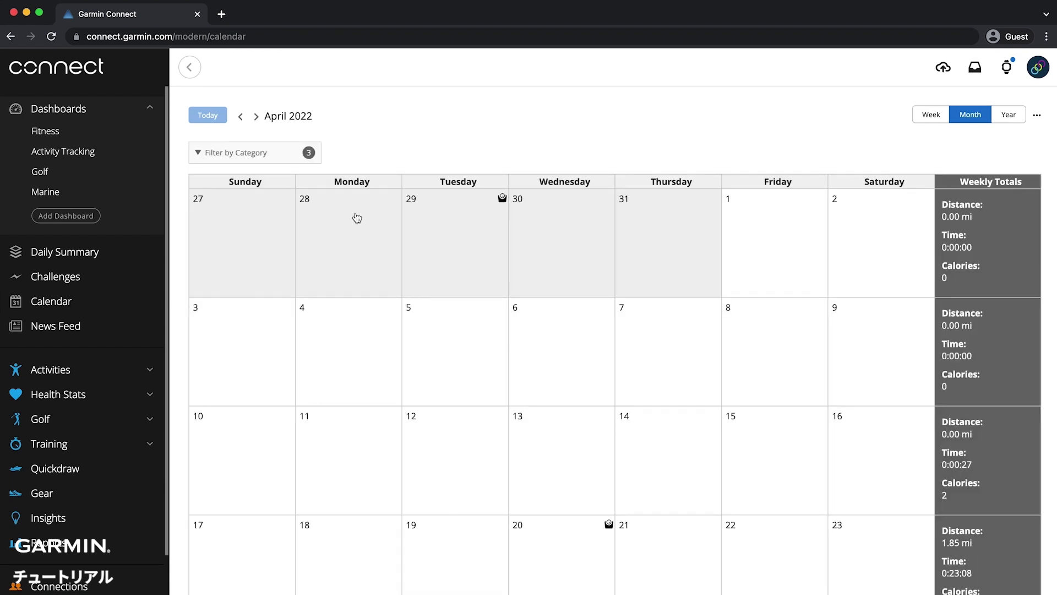
scroll(657, 413, down, 3)
scroll(657, 414, down, 2)
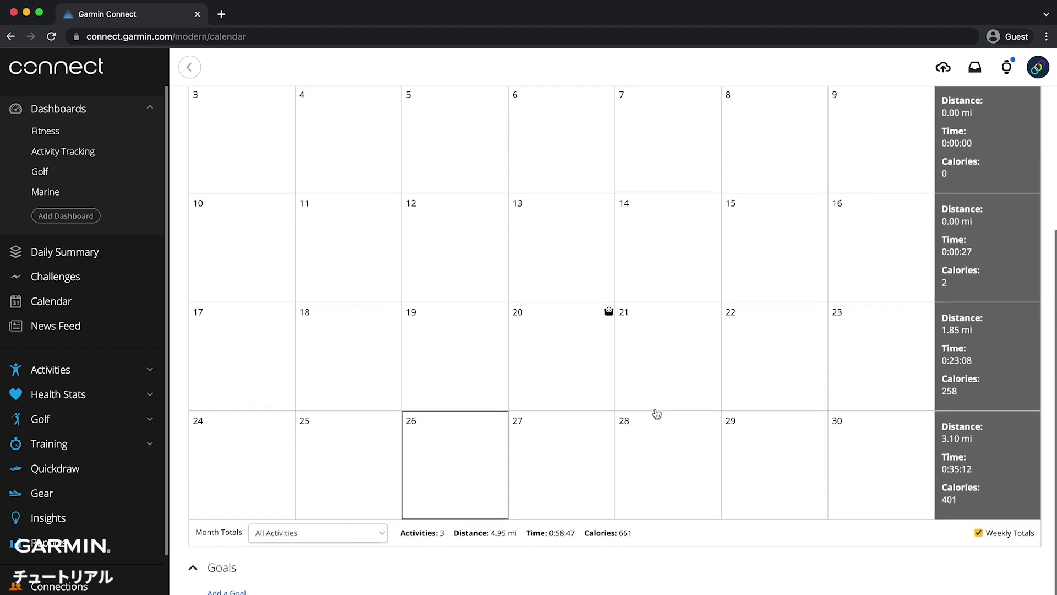
click(866, 452)
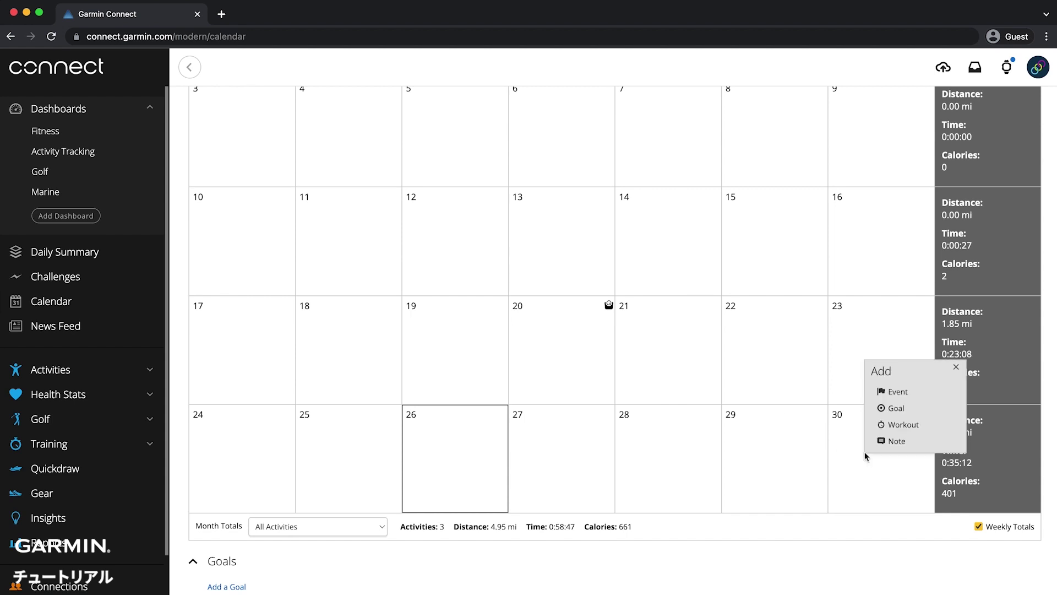
click(890, 393)
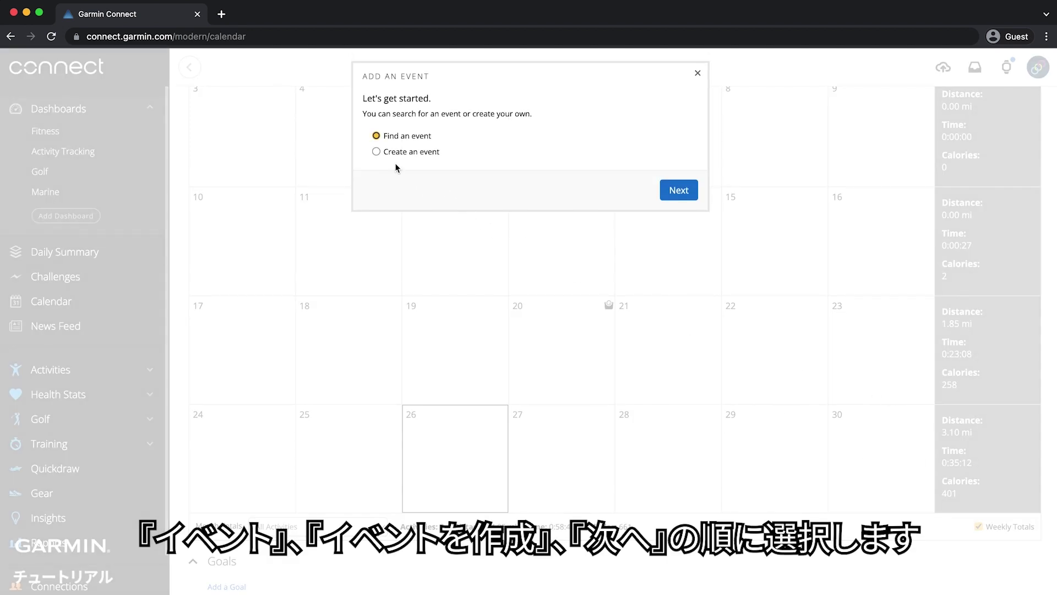
click(378, 152)
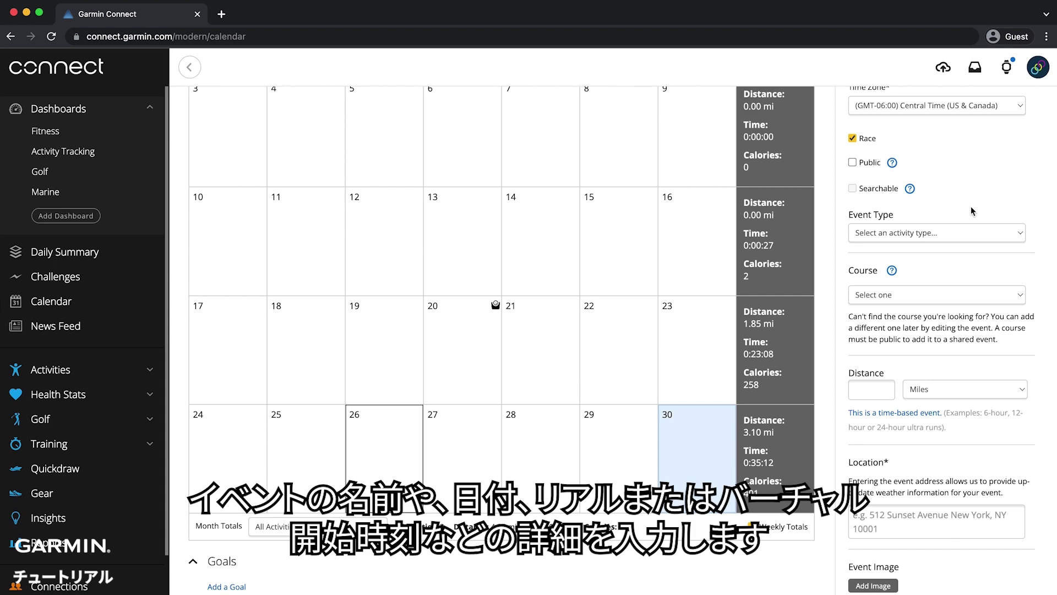
scroll(970, 205, up, 5)
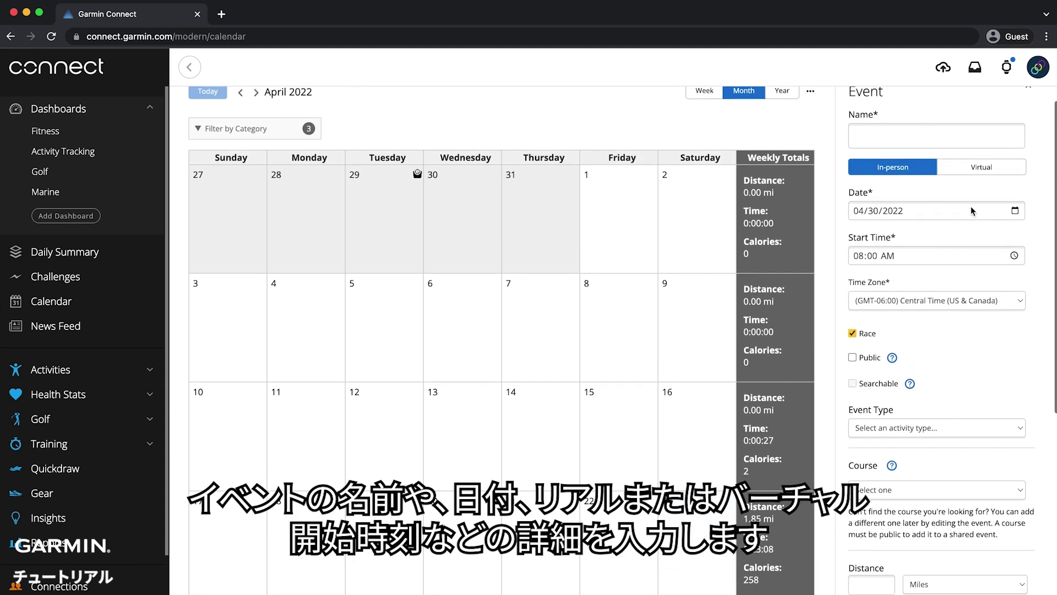
scroll(971, 206, up, 1)
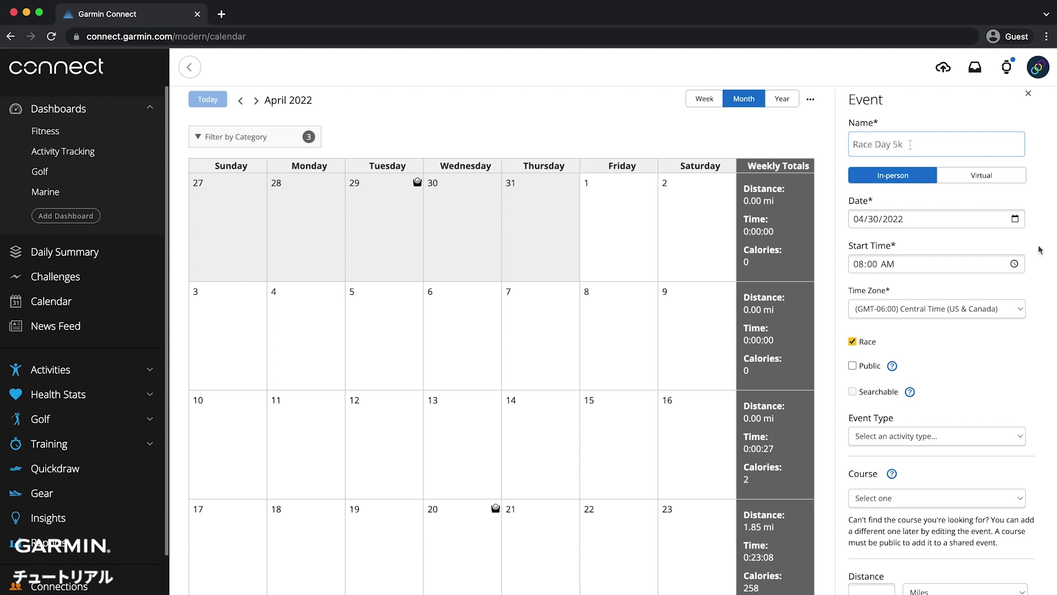
Make the Race Day 5k event public, with Running type and the Race Day 5K course
click(853, 366)
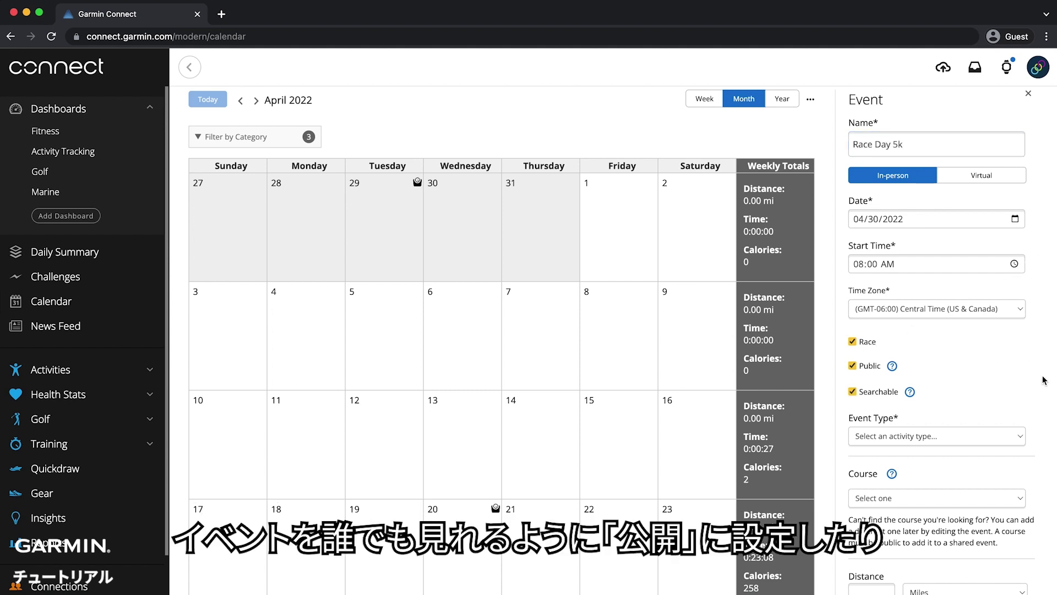
scroll(1043, 380, down, 3)
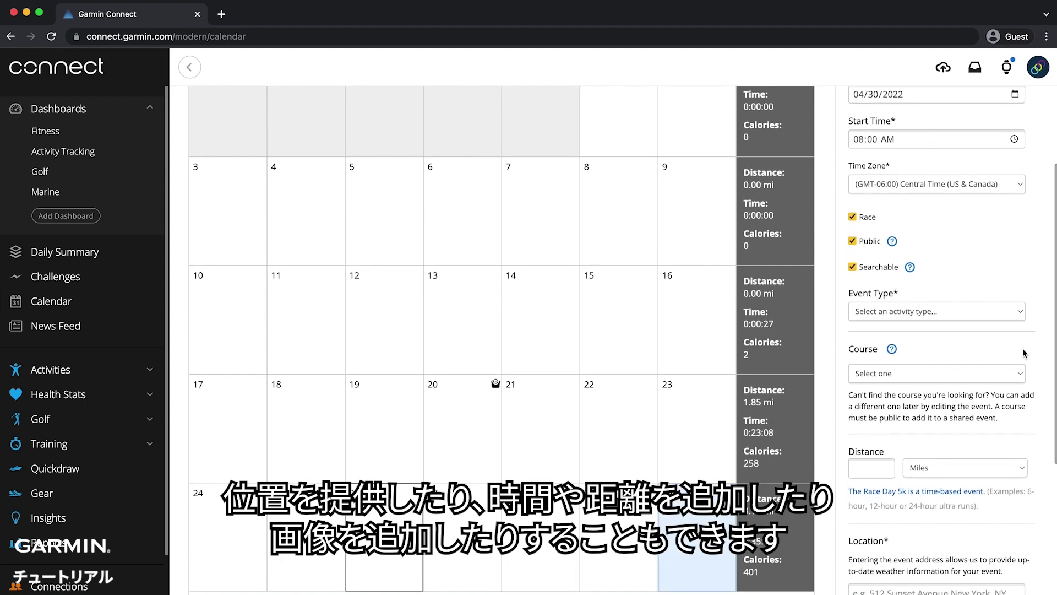
click(999, 313)
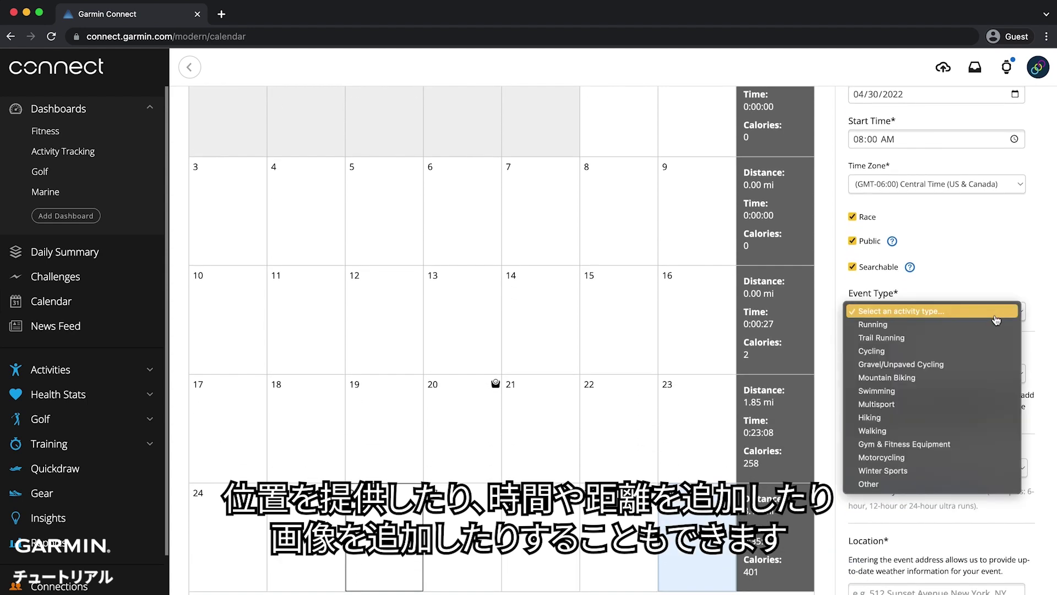
click(991, 325)
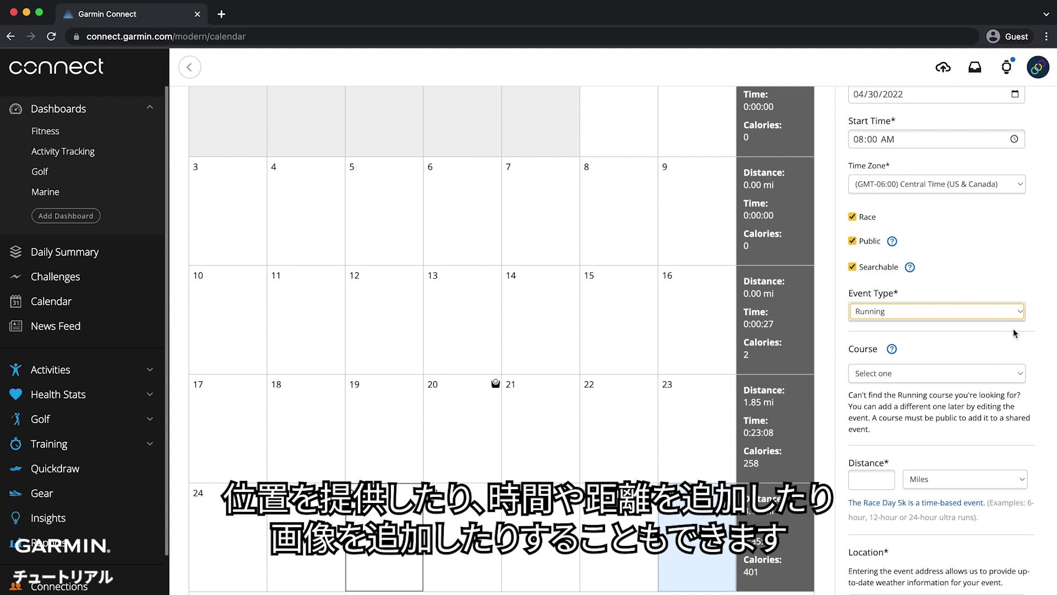
scroll(1040, 361, down, 2)
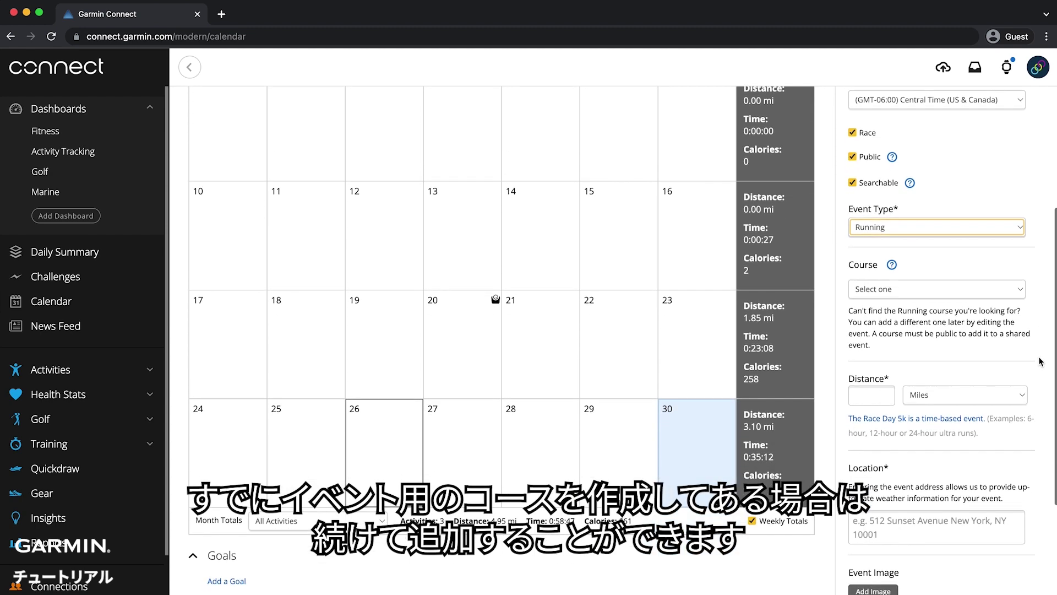
click(1004, 290)
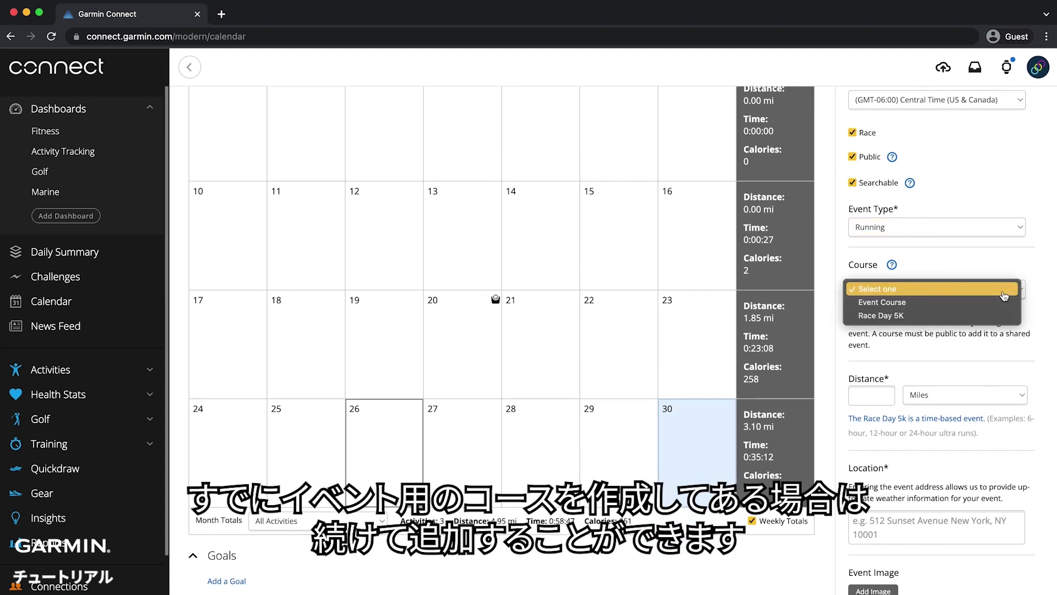
click(982, 318)
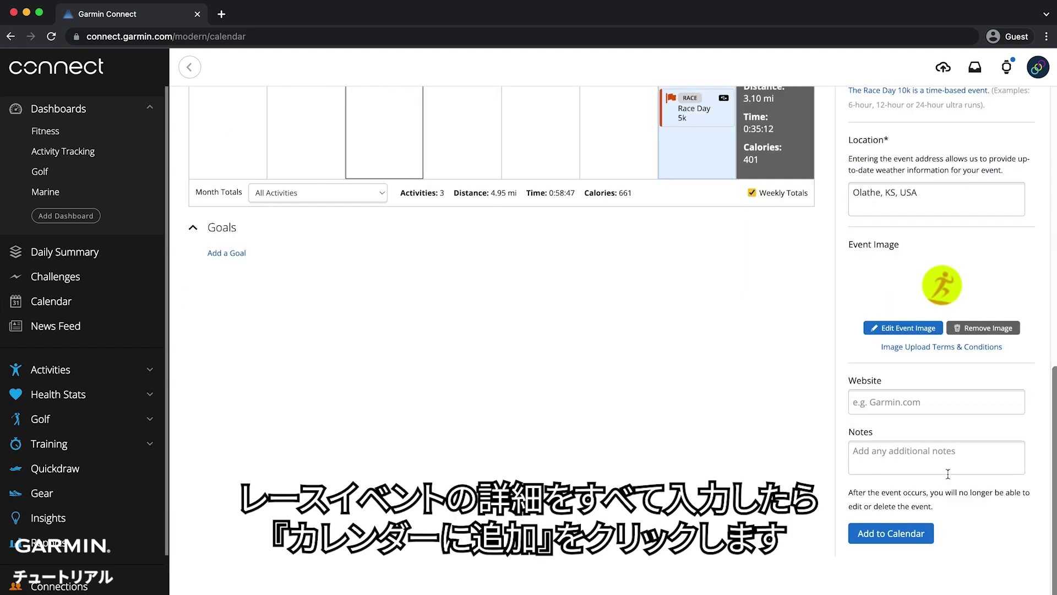
Add the Race Day 5k event to the calendar without personal goals
click(895, 534)
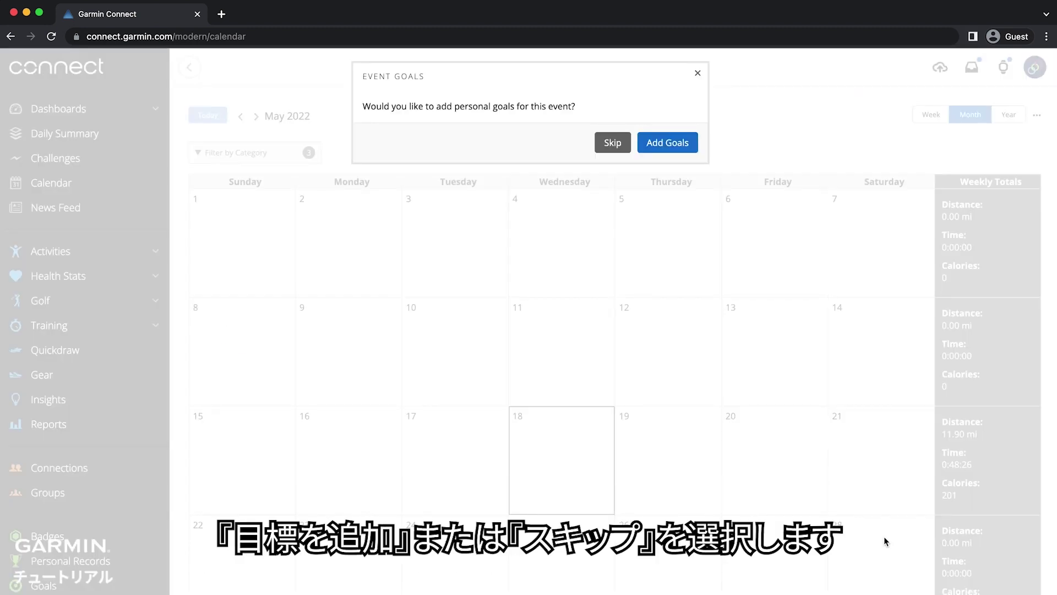
click(615, 143)
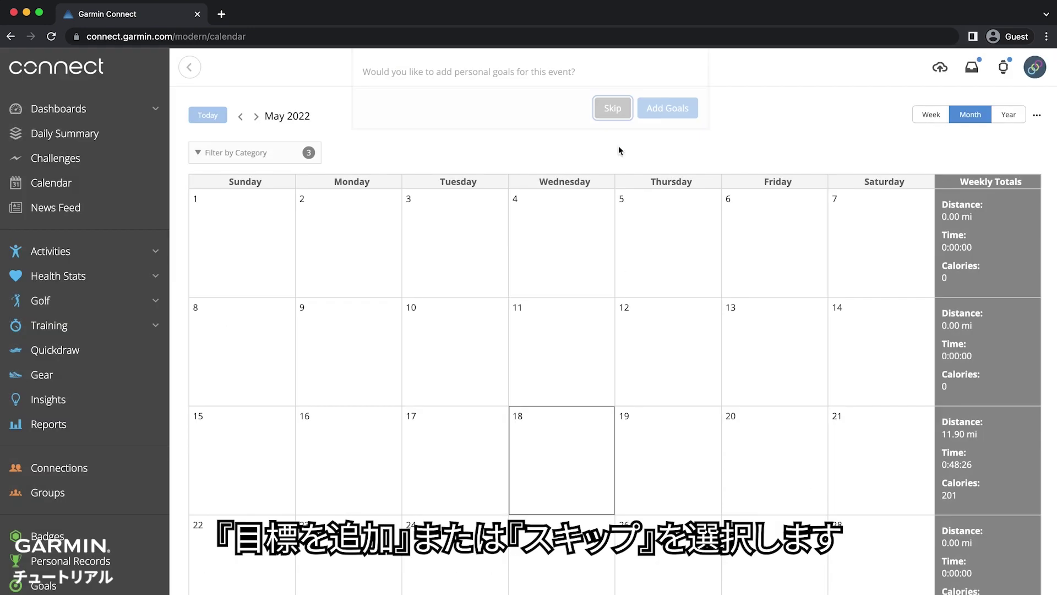